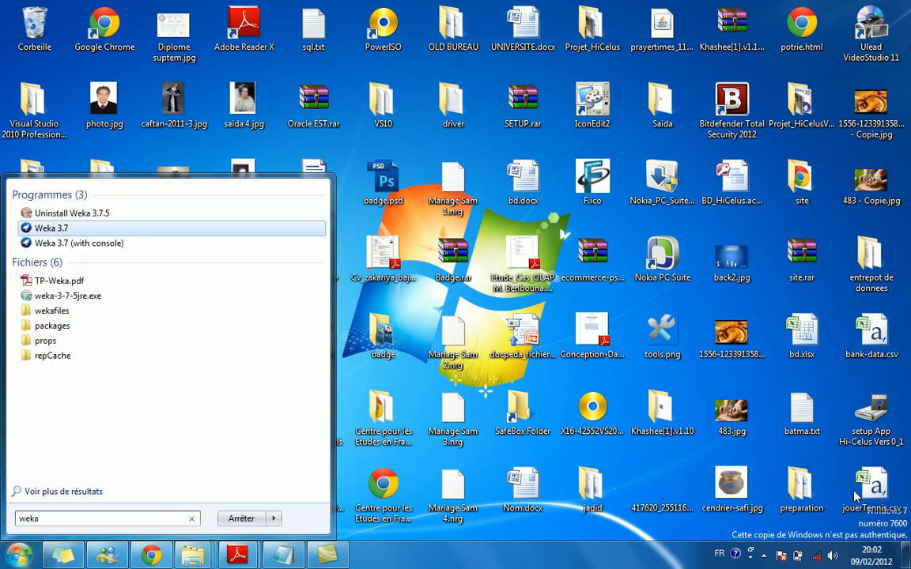
# Launch Weka 3.7 from the program search results.
pyautogui.press('Return')
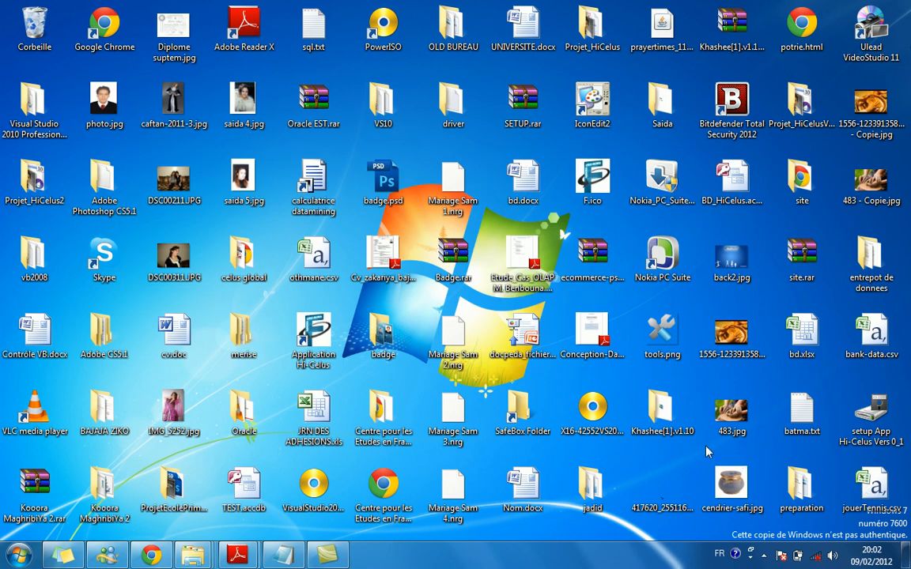
pyautogui.click(603, 458)
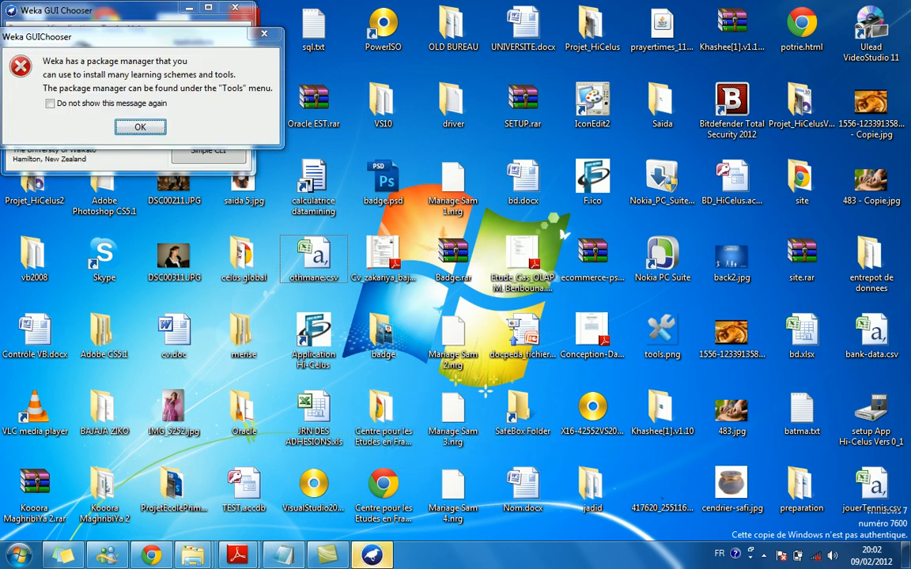
# Compare jouerTennis.csv in Notepad with the tennis table in Cours_DM.pdf, examining the header line and the comma-separated data rows.
pyautogui.click(285, 556)
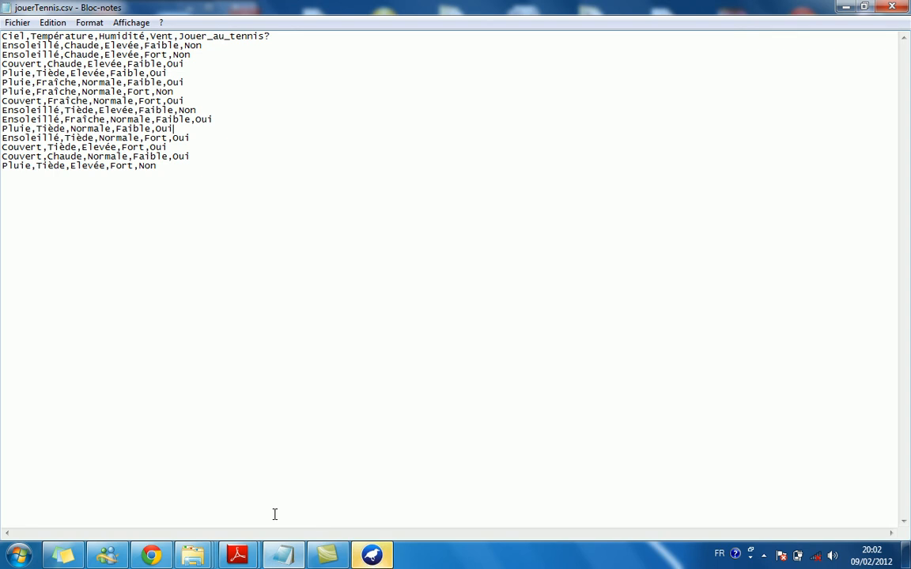
pyautogui.moveTo(237, 555)
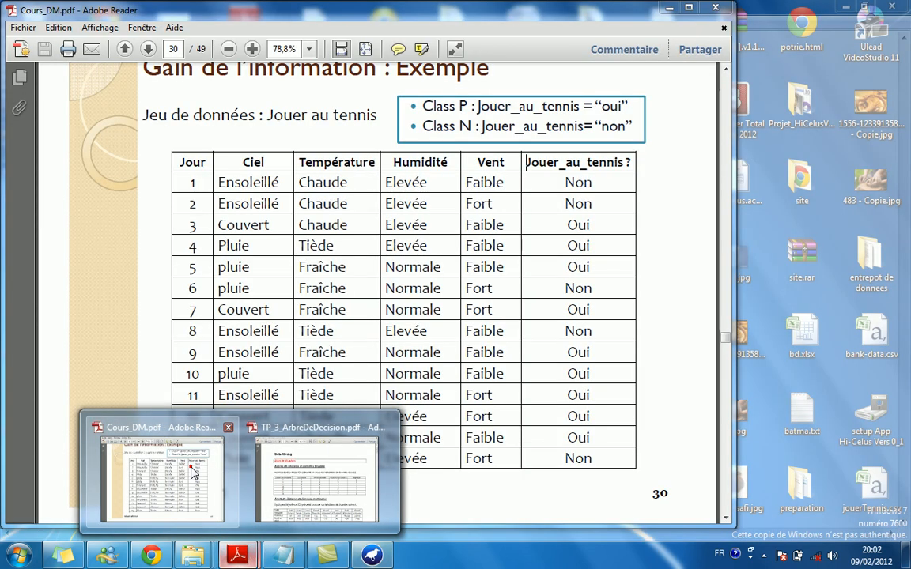
pyautogui.click(193, 472)
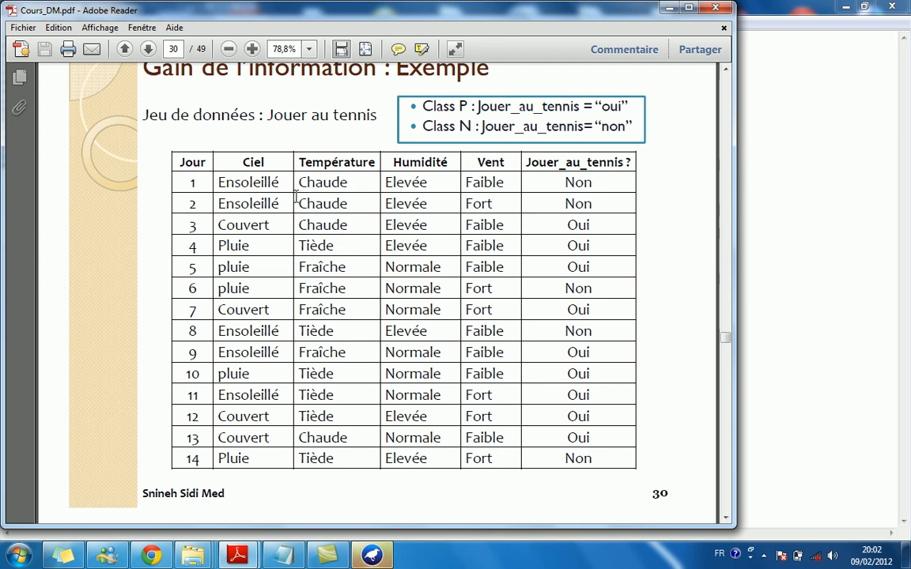
pyautogui.click(789, 207)
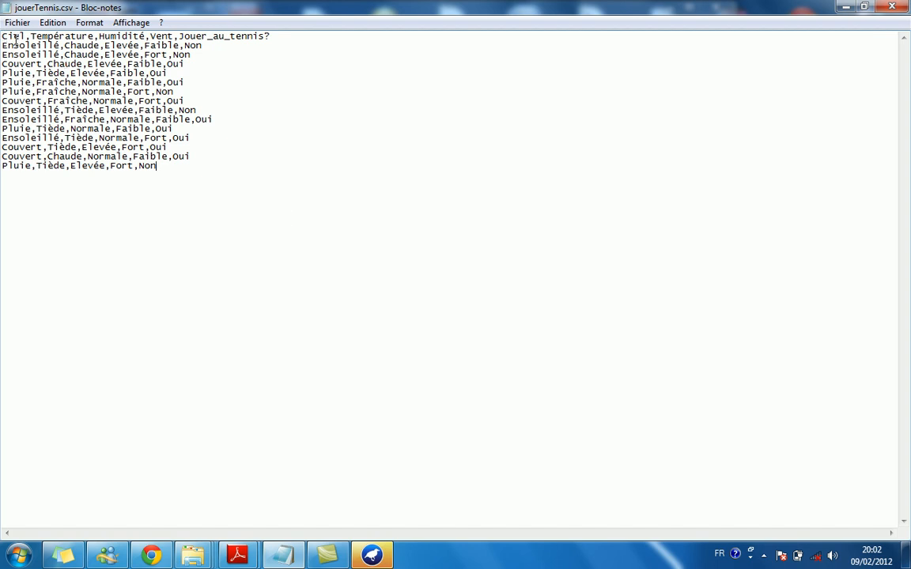
pyautogui.moveTo(1, 35); pyautogui.dragTo(284, 35)
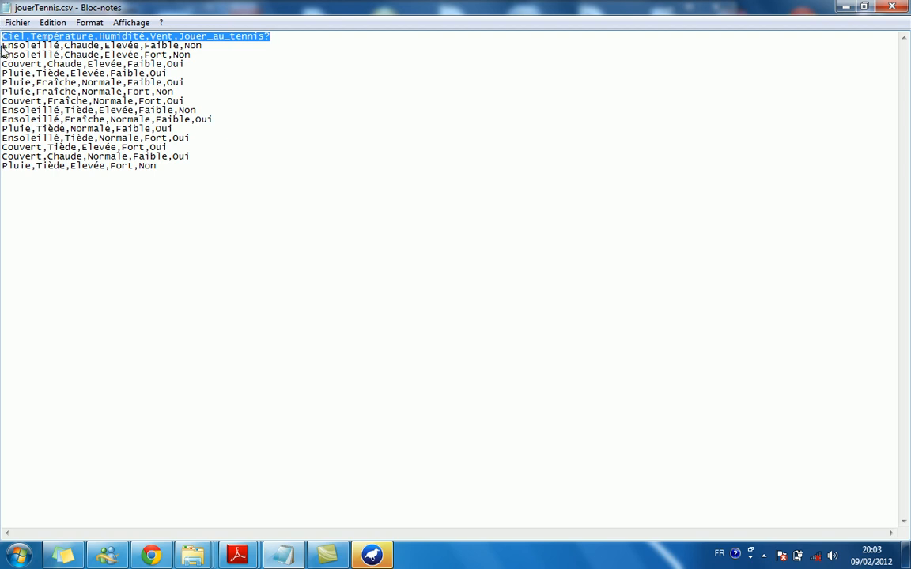
pyautogui.moveTo(3, 45); pyautogui.dragTo(204, 171)
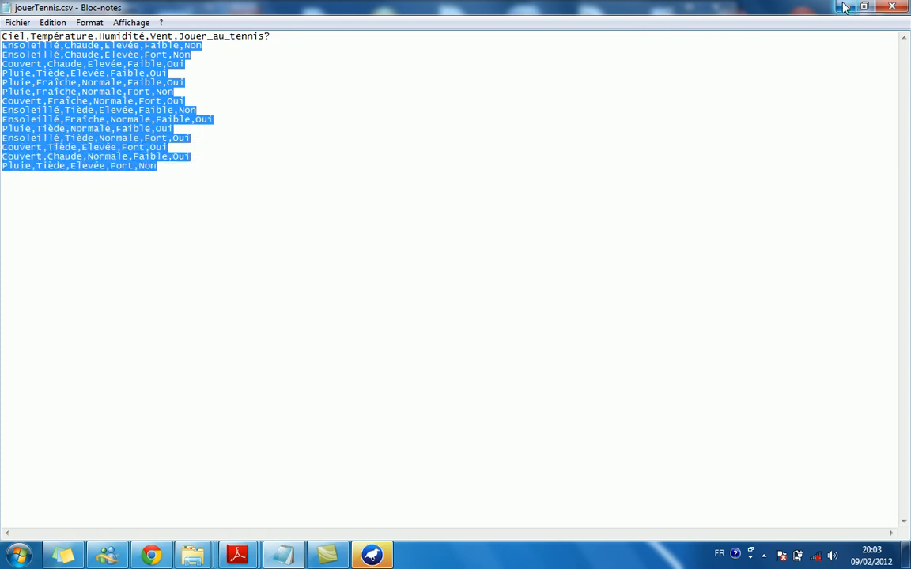
pyautogui.click(19, 23)
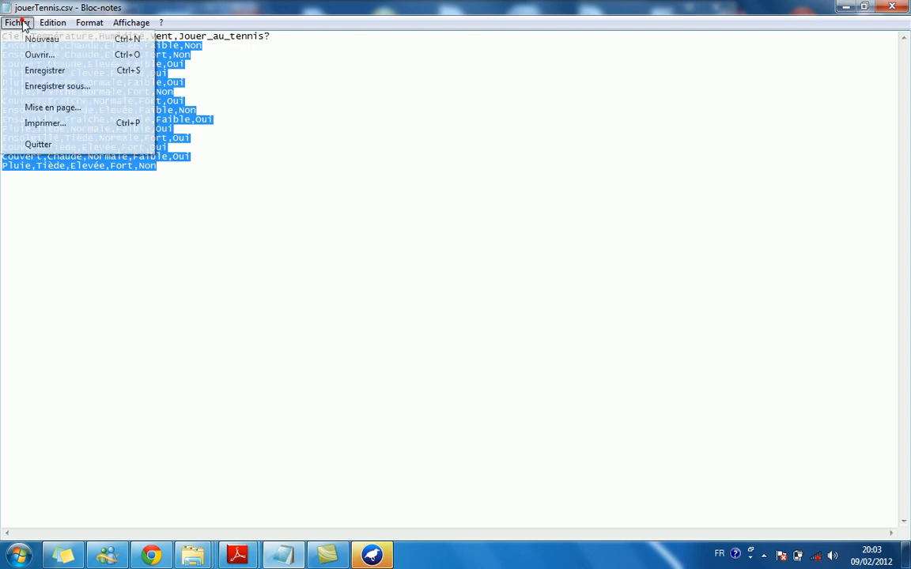
pyautogui.click(61, 93)
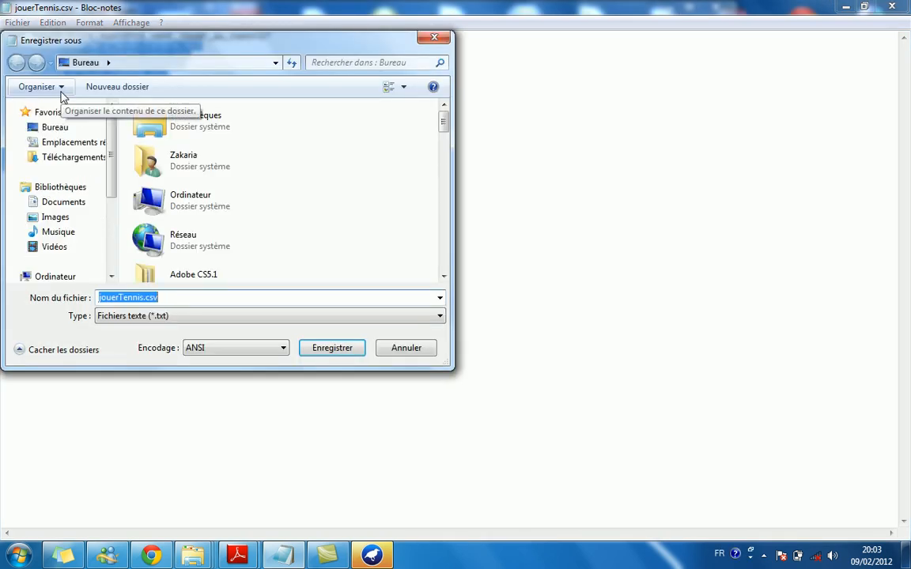
pyautogui.doubleClick(149, 297)
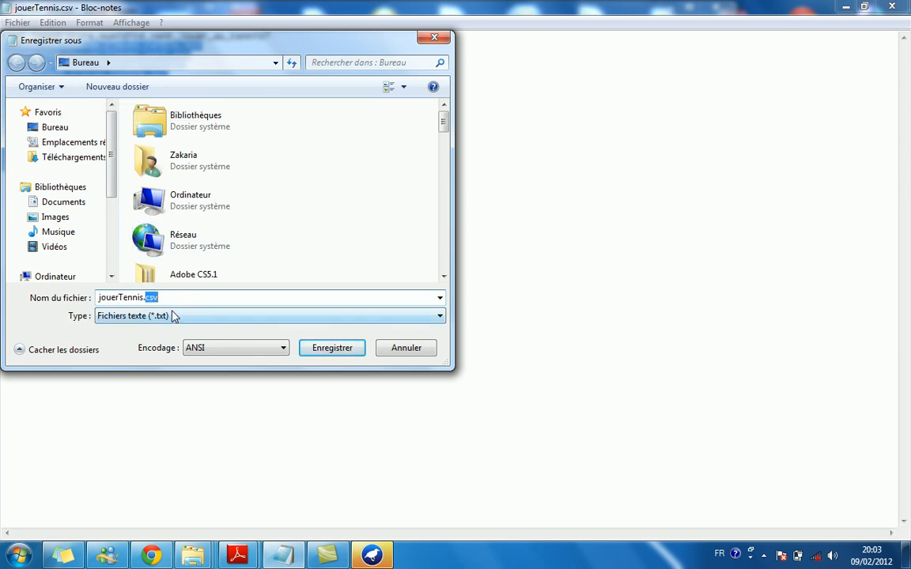
pyautogui.click(174, 317)
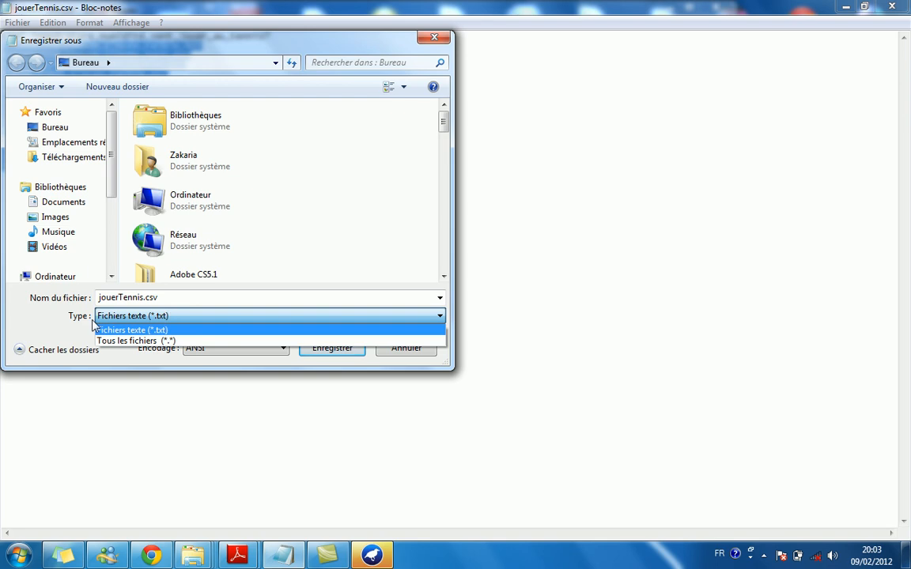
pyautogui.click(158, 341)
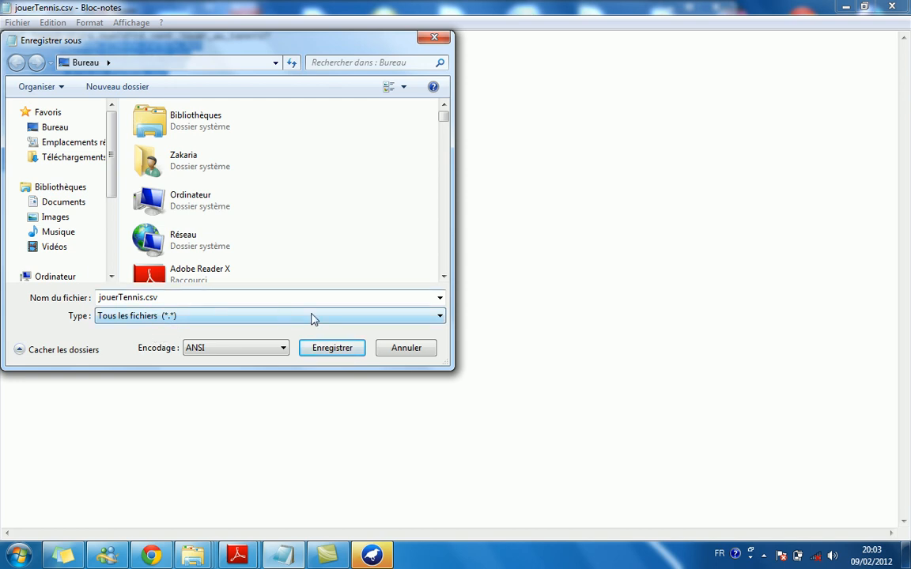
pyautogui.click(434, 38)
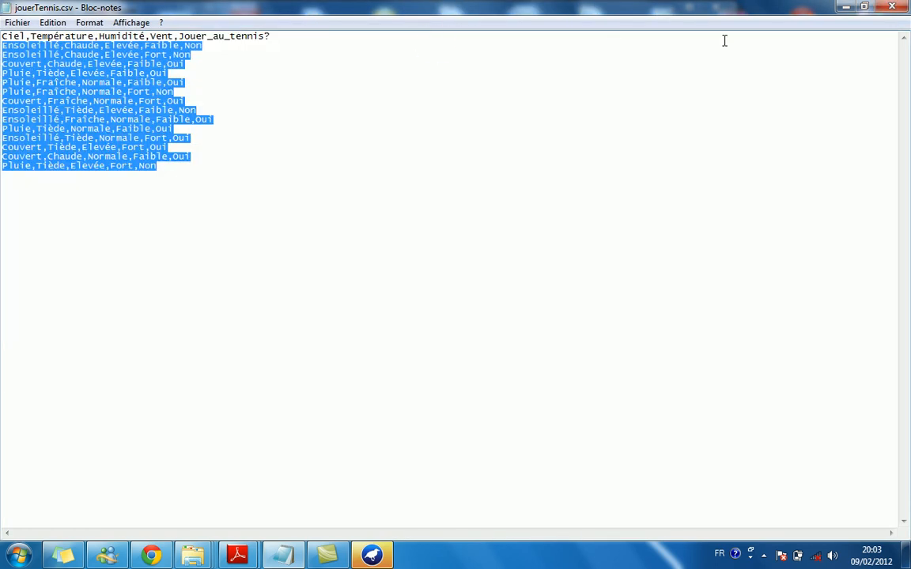
# Minimise the text and PDF windows to return to the Weka GUI Chooser, and open the Explorer.
pyautogui.click(844, 7)
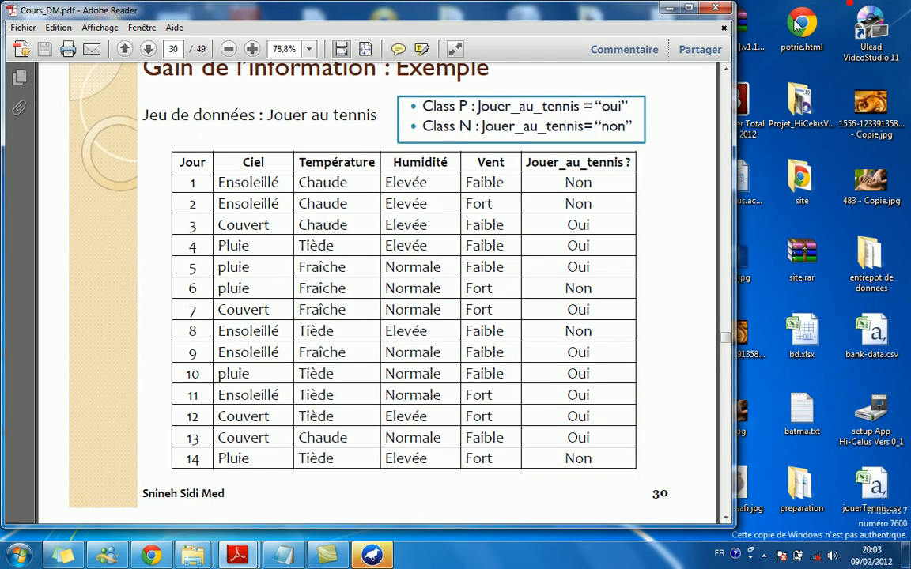
pyautogui.click(668, 8)
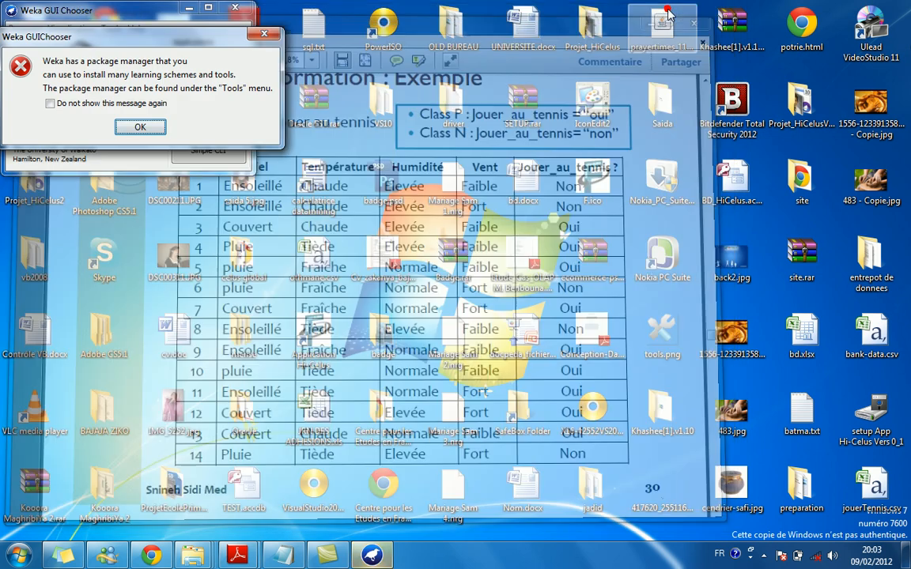
pyautogui.click(136, 127)
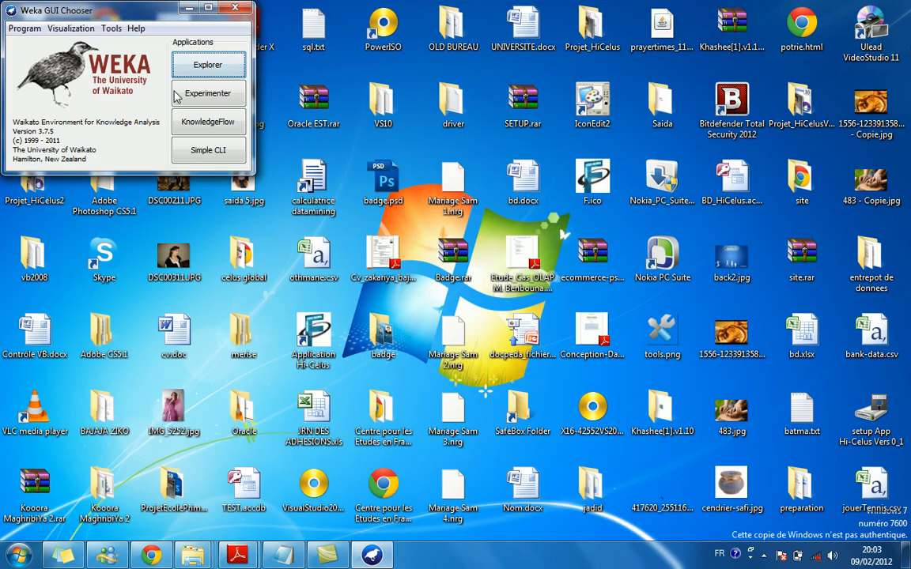
pyautogui.click(207, 67)
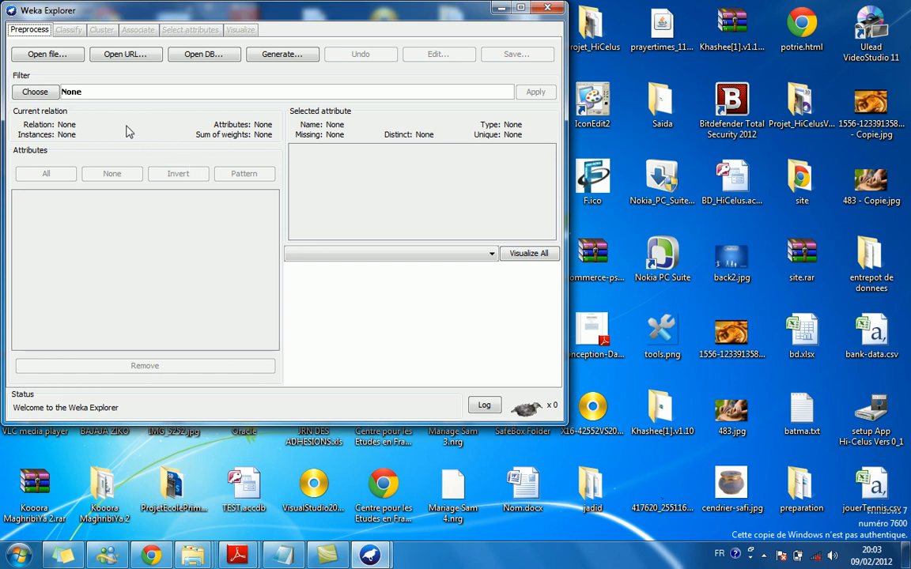
# Load jouerTennis.csv from the Desktop using the CSV data files type, and tick all of its attributes.
pyautogui.click(47, 54)
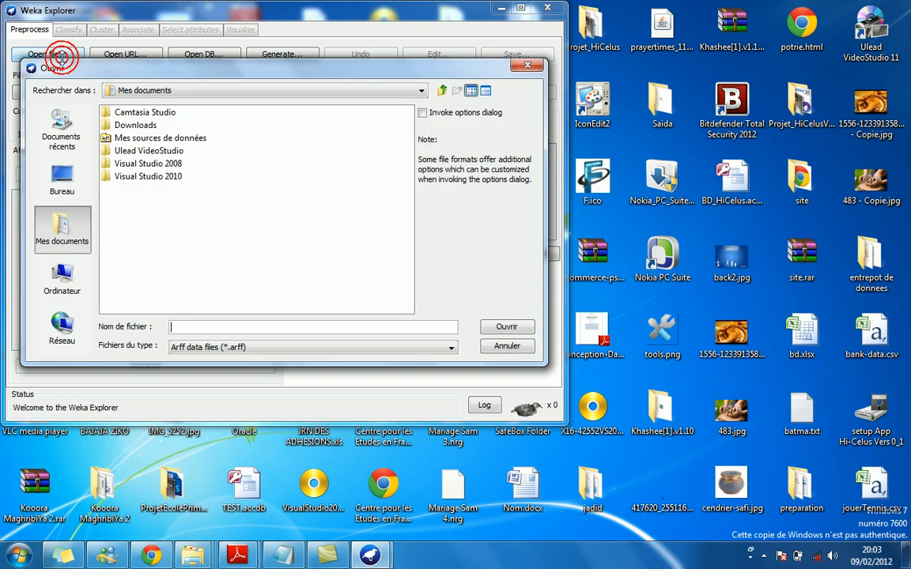
pyautogui.click(63, 186)
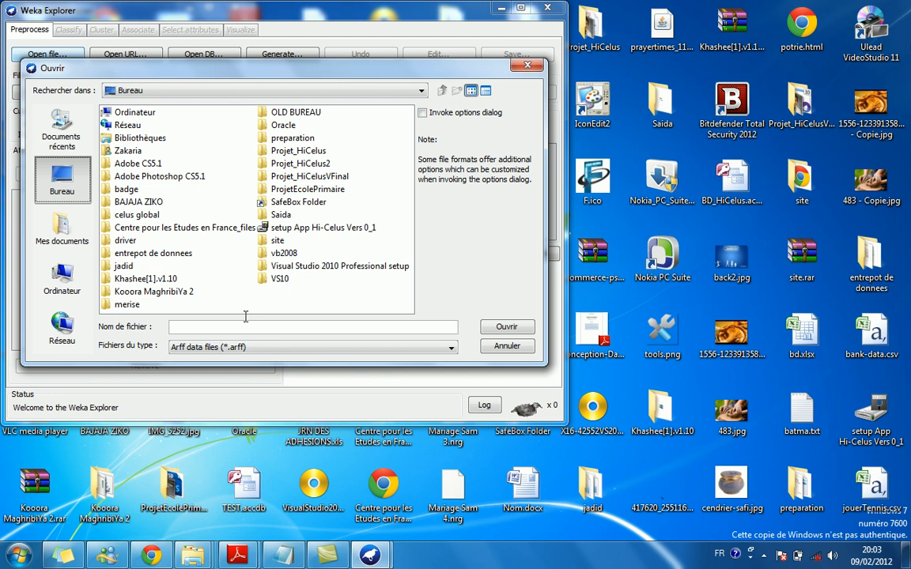
pyautogui.click(238, 349)
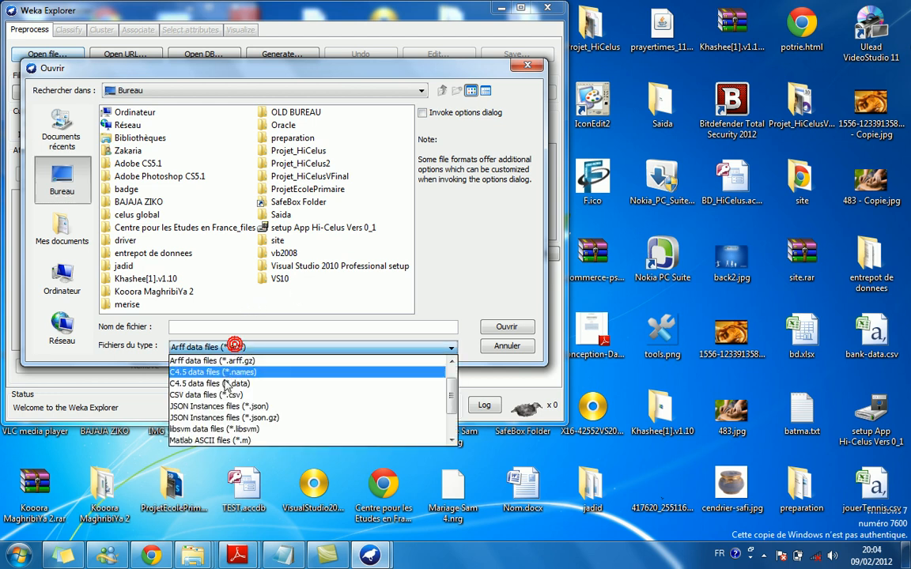
pyautogui.click(229, 396)
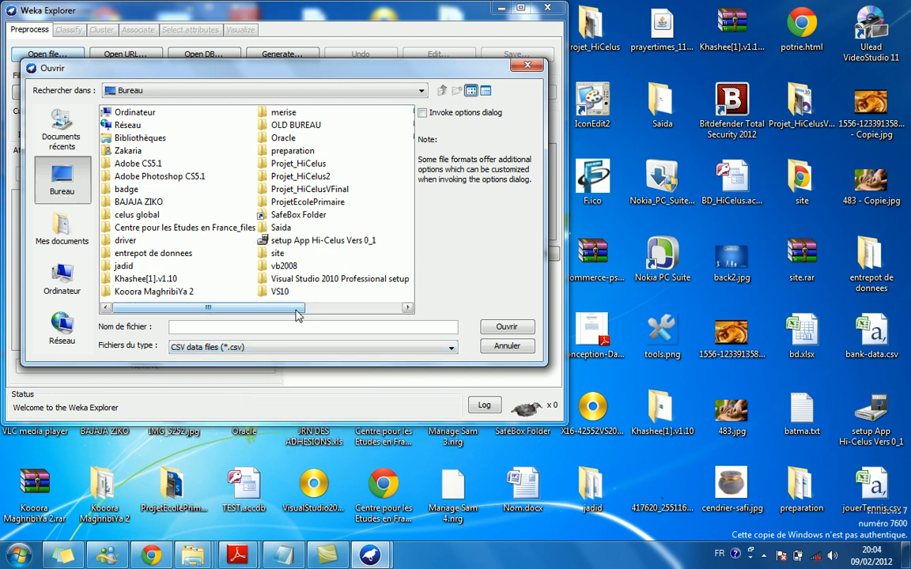
pyautogui.moveTo(294, 309); pyautogui.dragTo(447, 314)
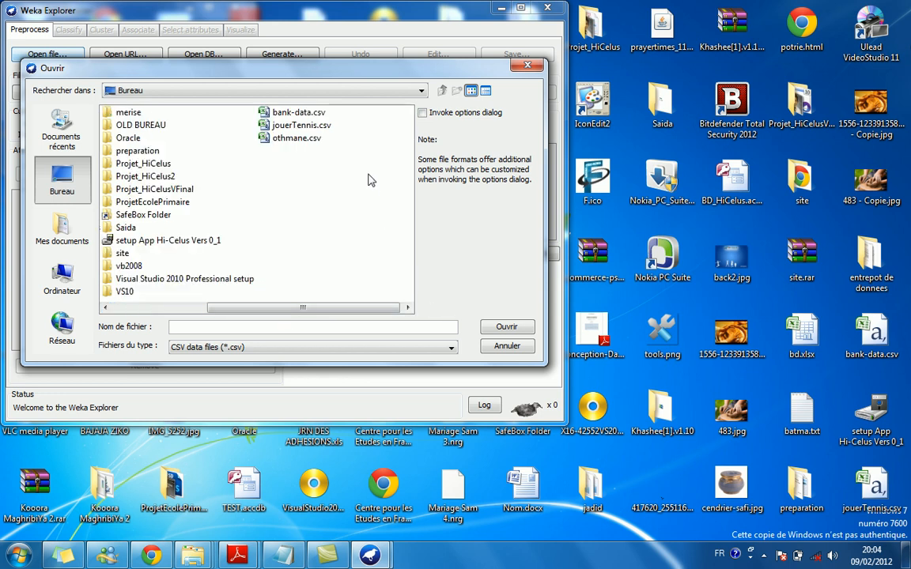
pyautogui.doubleClick(276, 125)
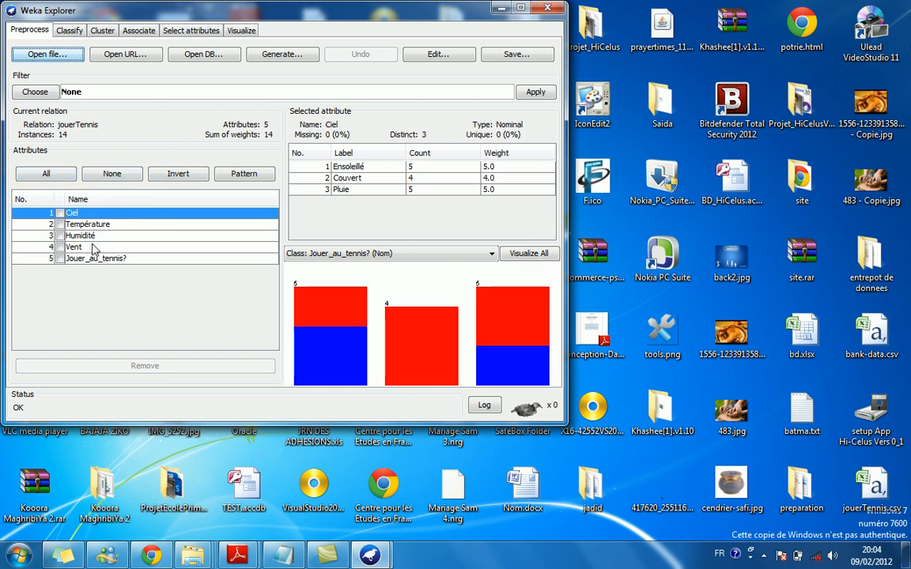
pyautogui.click(53, 175)
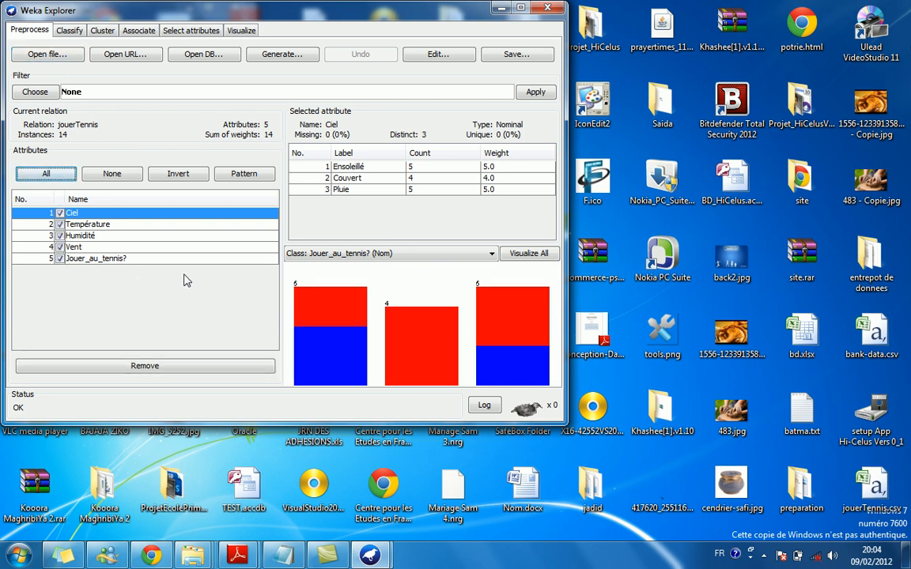
# Examine the labels, counts and class distribution of the attributes Ciel, Température, Humidité, Vent and Jouer_au_tennis?
pyautogui.click(101, 225)
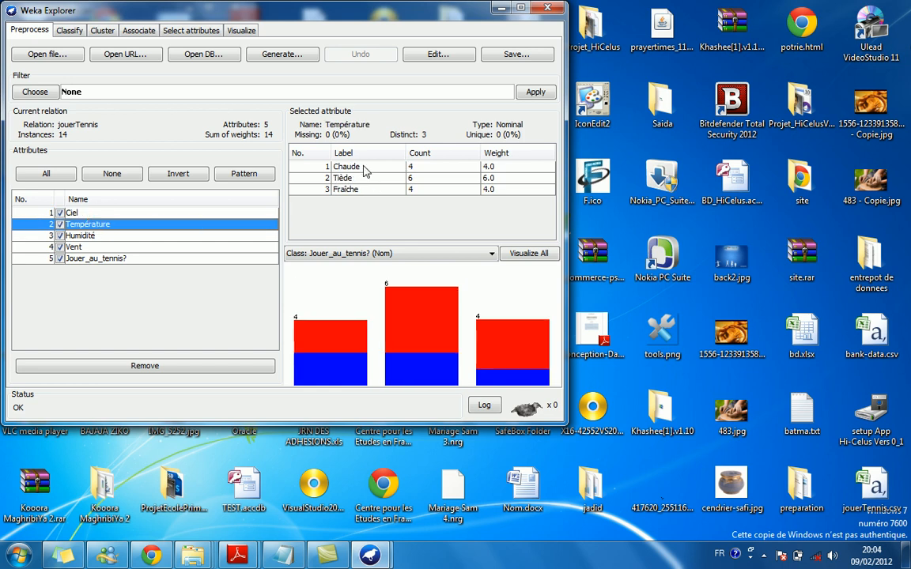
pyautogui.click(143, 214)
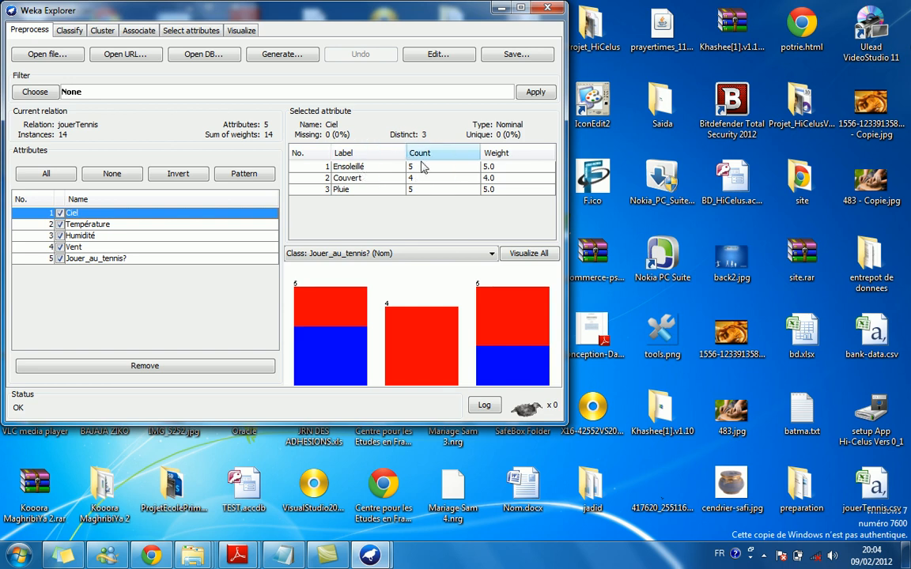
pyautogui.click(362, 167)
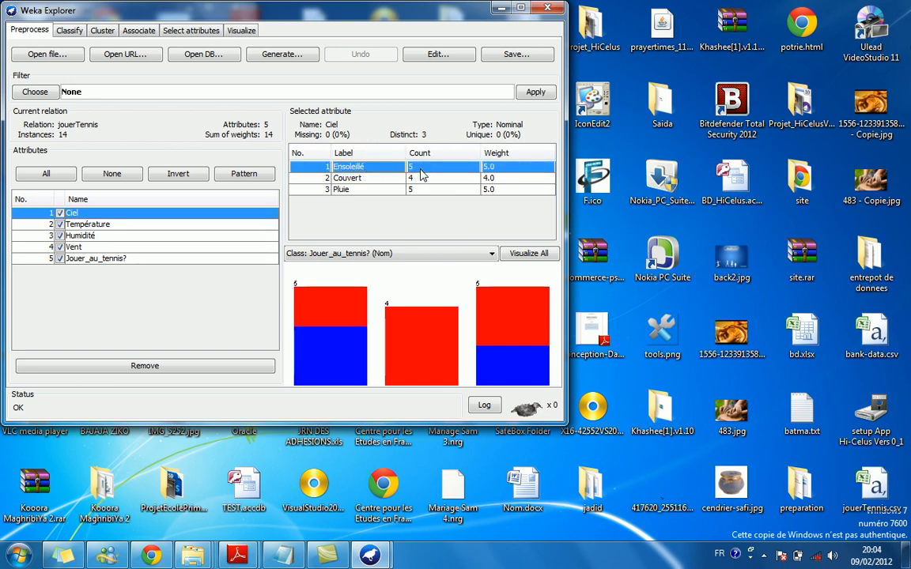
pyautogui.click(389, 176)
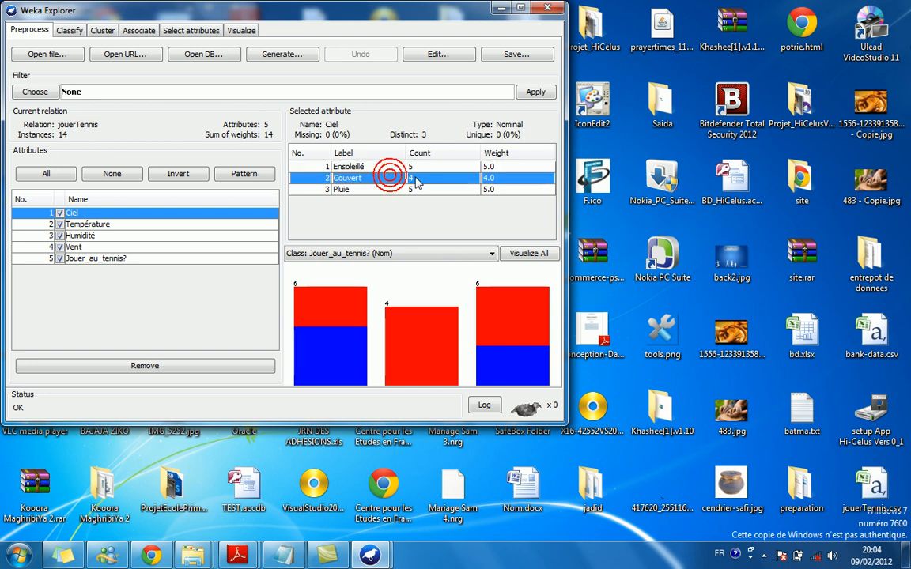
pyautogui.click(389, 189)
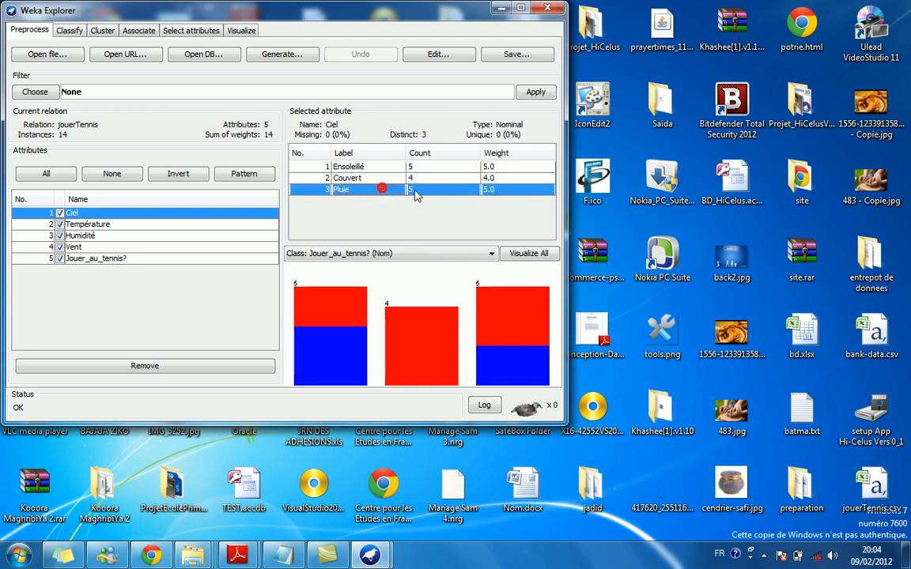
pyautogui.click(163, 224)
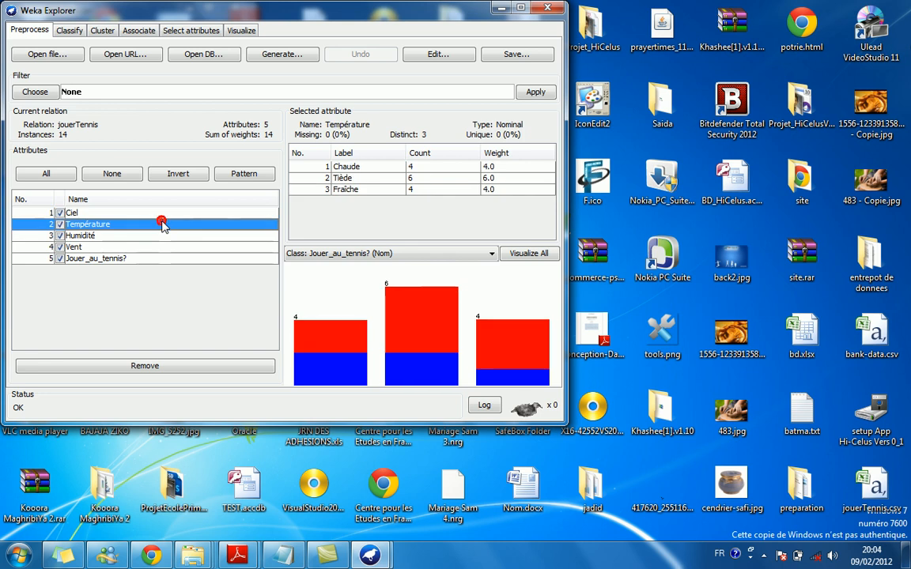
pyautogui.click(155, 237)
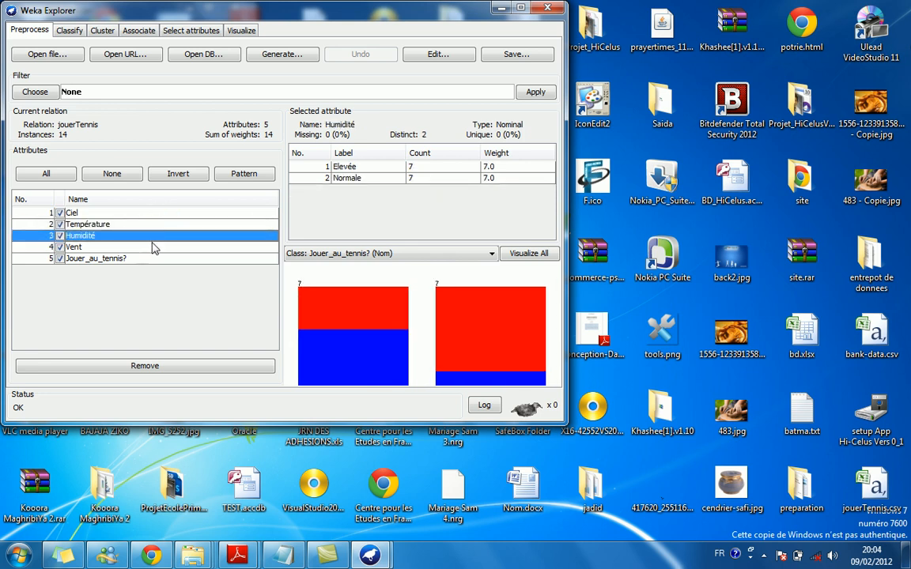
pyautogui.click(152, 246)
pyautogui.click(154, 259)
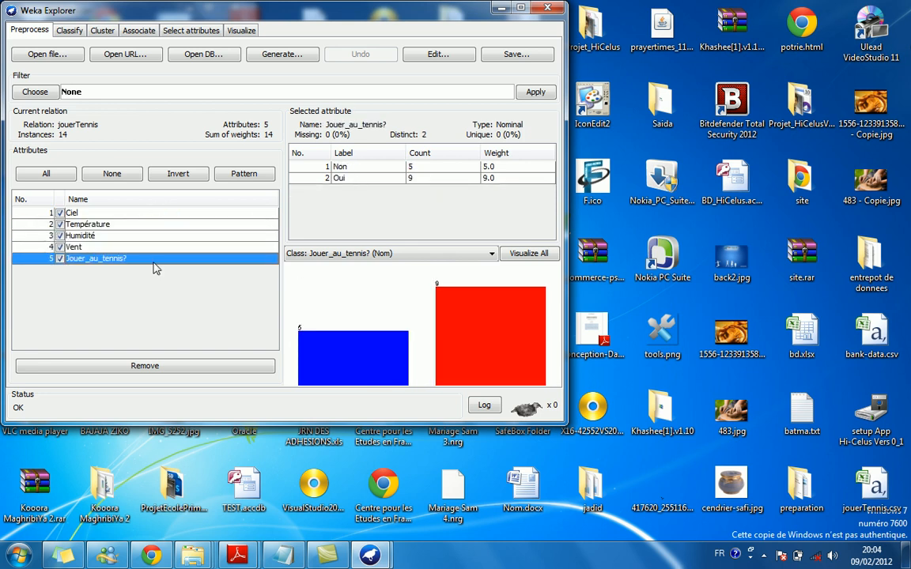
# Choose the J48 decision tree from the trees group as the classifier for the tennis data.
pyautogui.click(75, 33)
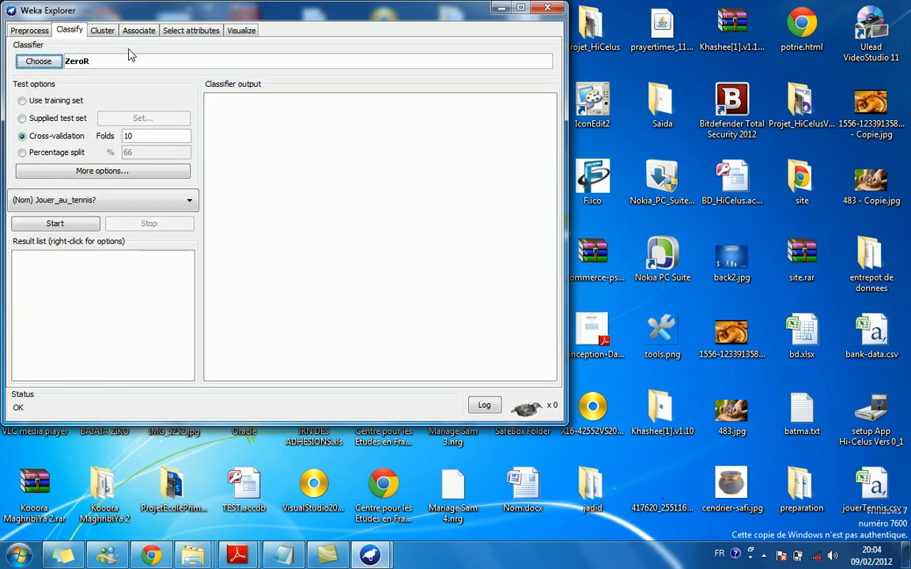
pyautogui.click(52, 62)
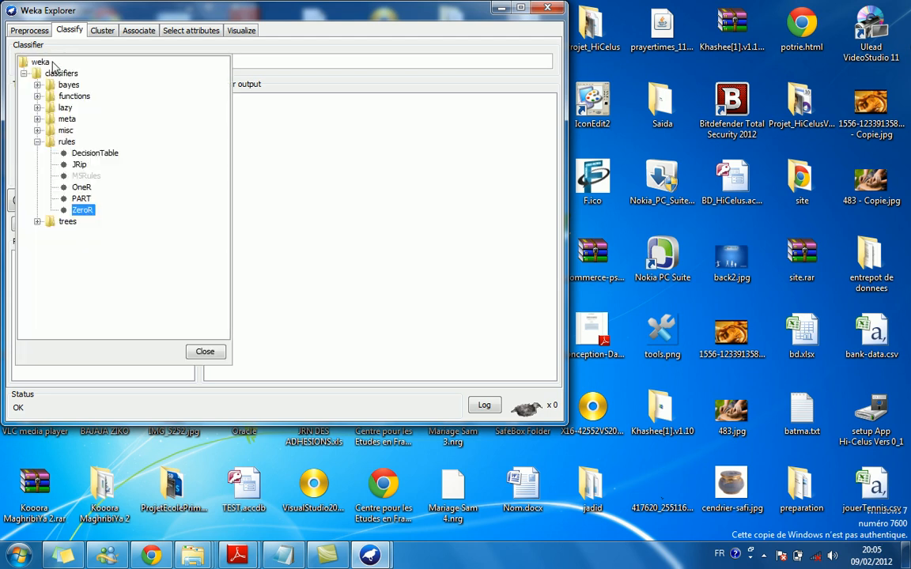
pyautogui.click(37, 222)
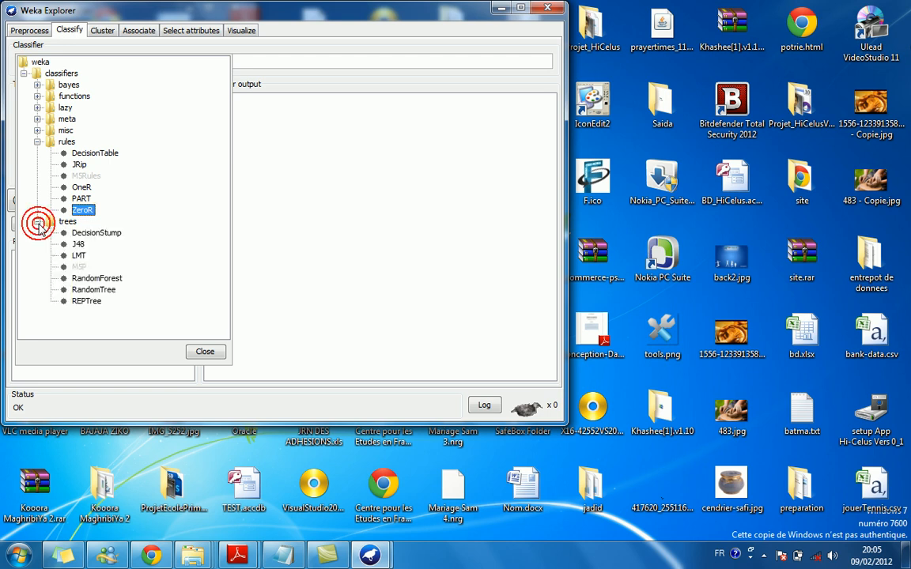
pyautogui.click(77, 245)
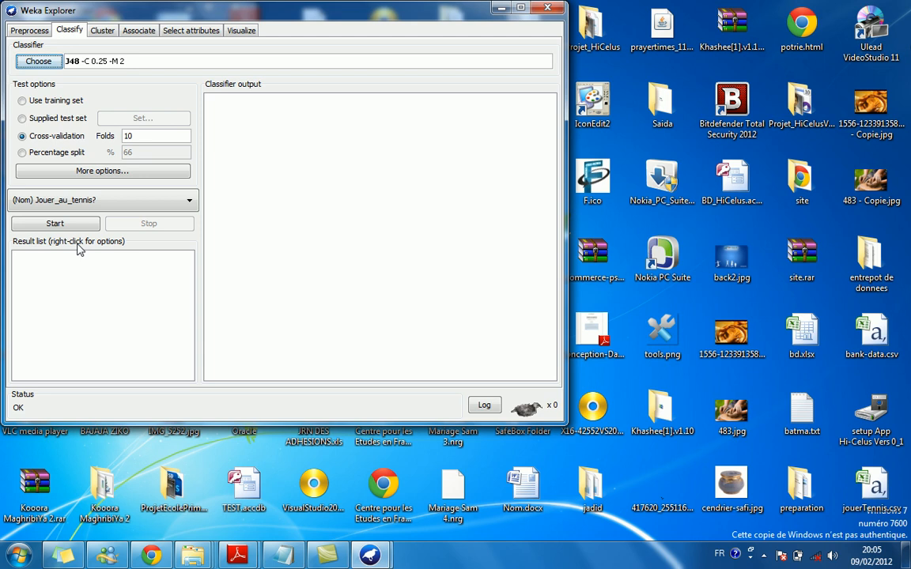
# Set cross-validation to 5 folds with Jouer_au_tennis? as the class attribute, and run the J48 classifier.
pyautogui.doubleClick(140, 139)
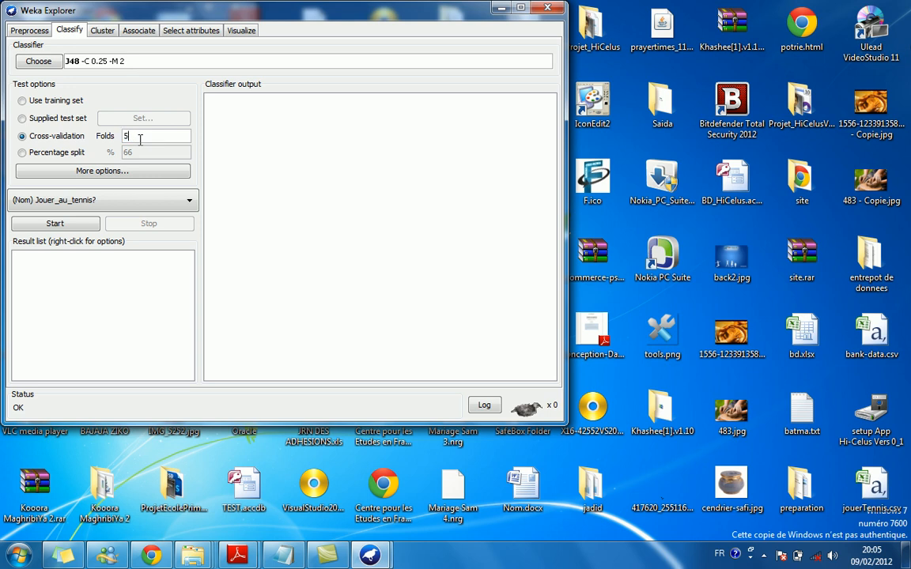
pyautogui.click(96, 203)
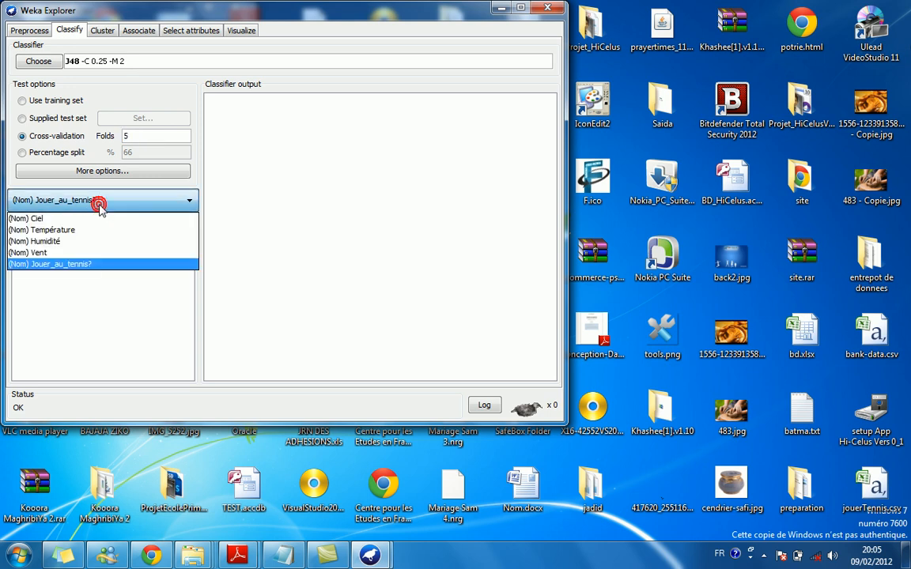
pyautogui.click(77, 265)
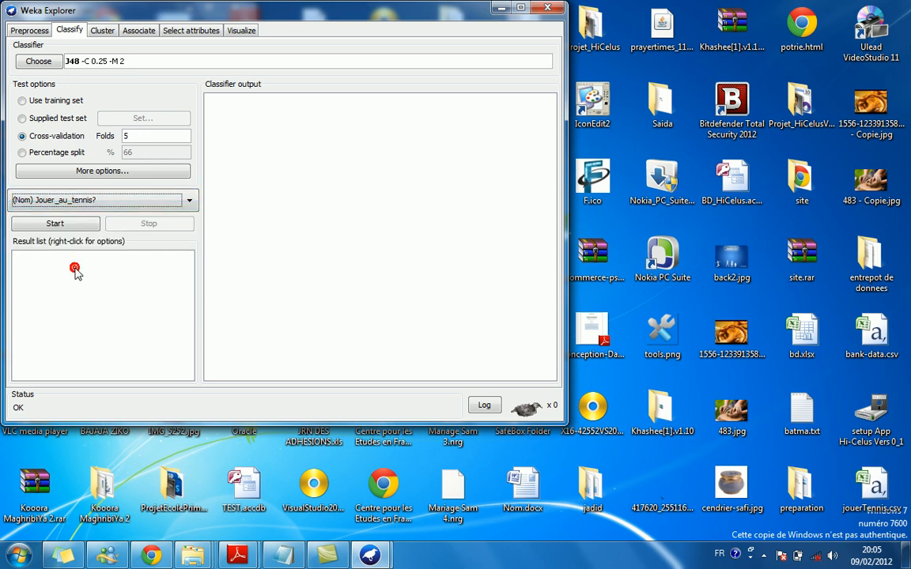
pyautogui.click(55, 226)
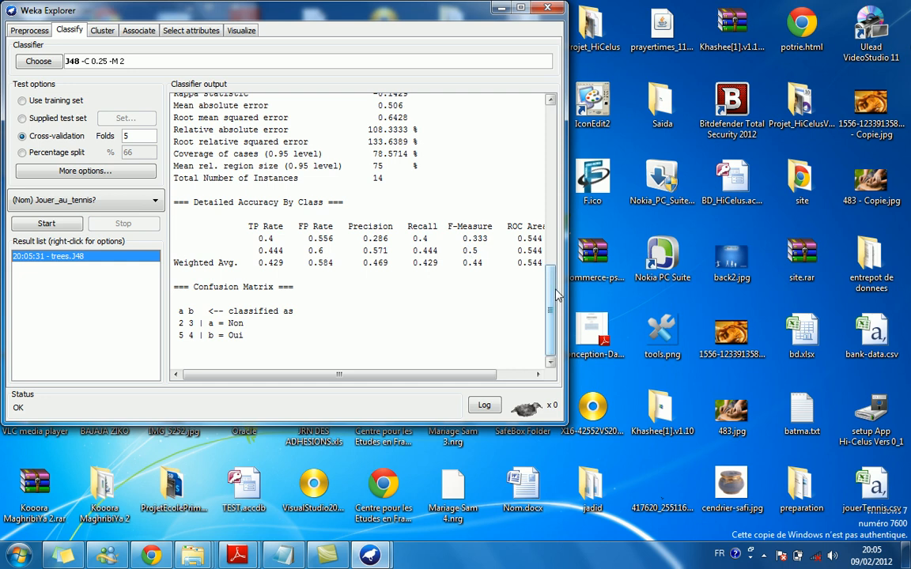
# Review the J48 output from its run information, and visualise the resulting decision tree in its own window over the classifier output.
pyautogui.moveTo(554, 289); pyautogui.dragTo(548, 257)
pyautogui.moveTo(551, 229); pyautogui.dragTo(548, 122)
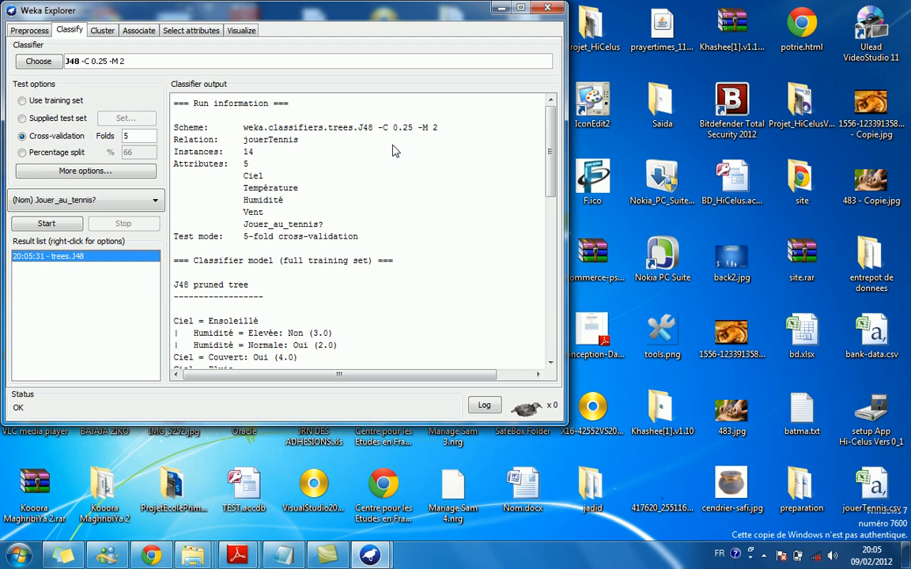
pyautogui.rightClick(95, 261)
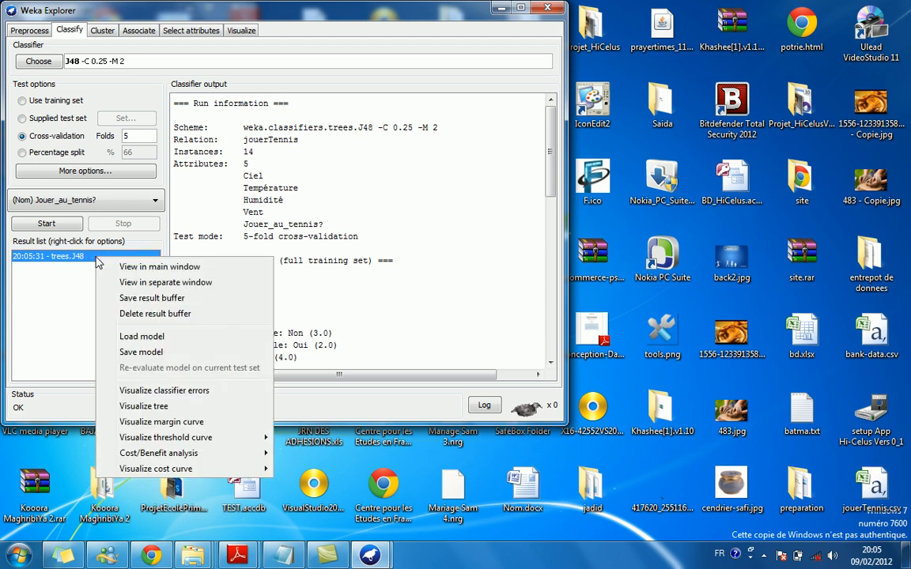
pyautogui.click(162, 408)
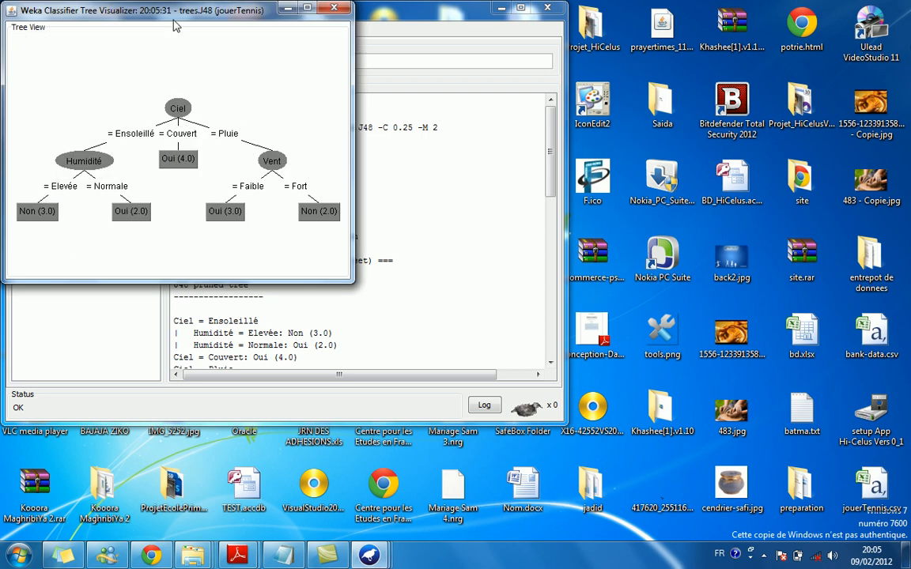
pyautogui.moveTo(175, 21); pyautogui.dragTo(342, 109)
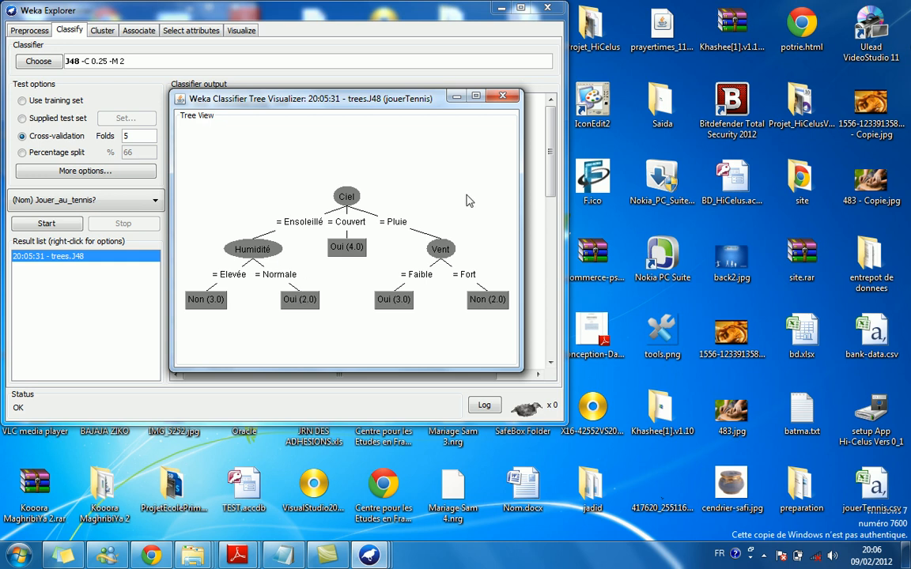
# Close the tree visualizer and the Explorer to return to the Weka GUI Chooser.
pyautogui.click(500, 97)
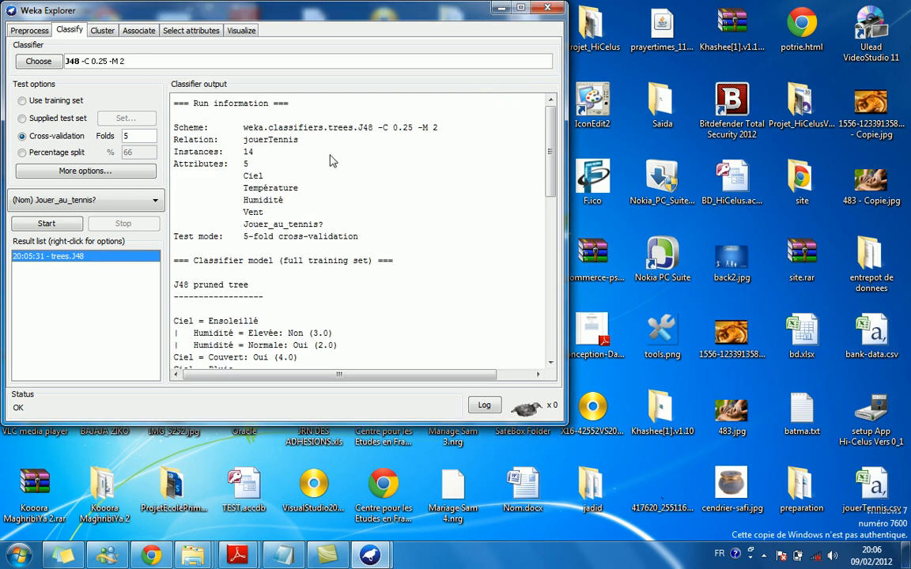
pyautogui.click(556, 9)
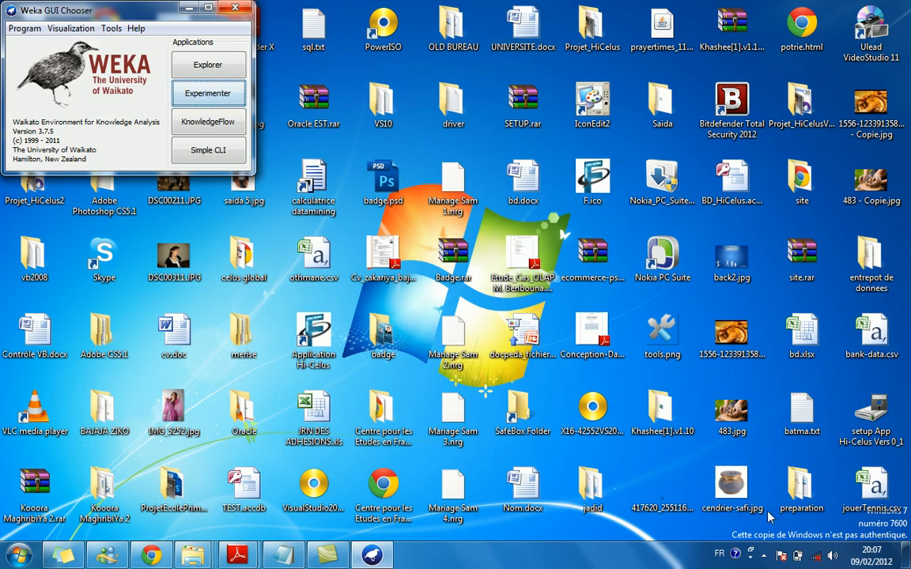
pyautogui.click(763, 555)
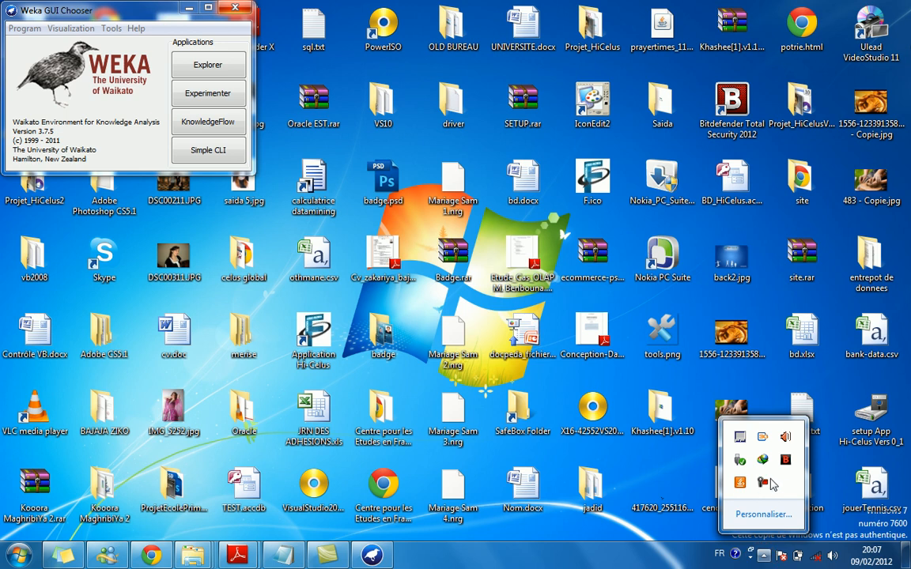